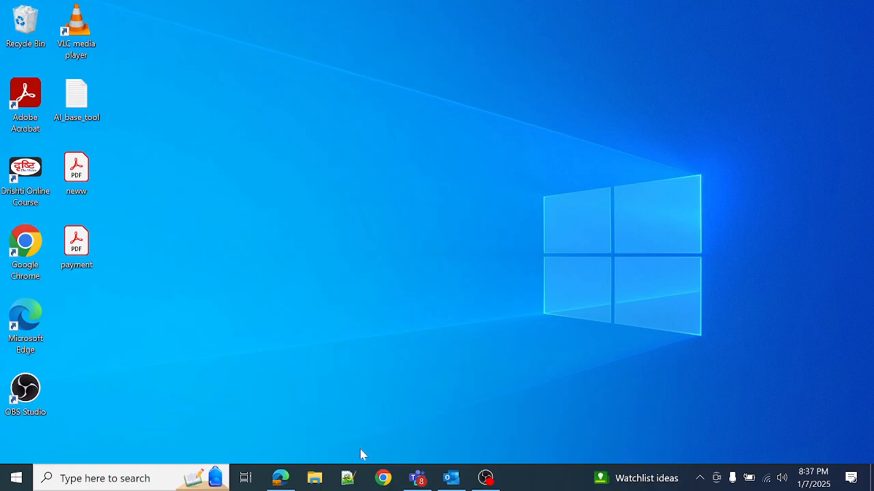
Open Google Chrome and search the web for "download sql server".
{"action": "left_click", "coordinate": [383, 478]}
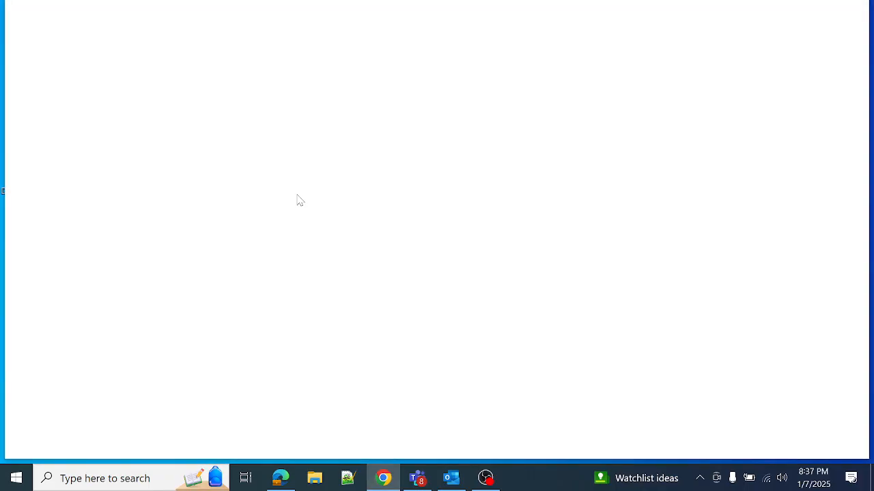
{"action": "left_click", "coordinate": [195, 42]}
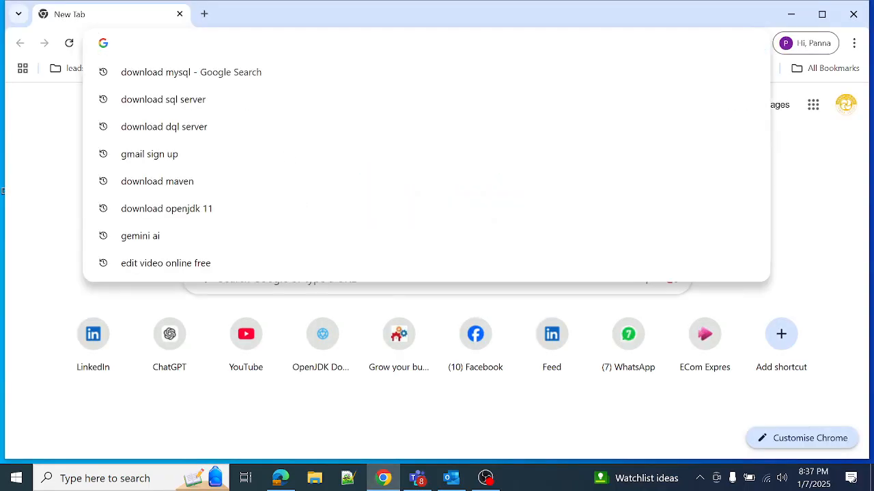
{"action": "type", "text": "download "}
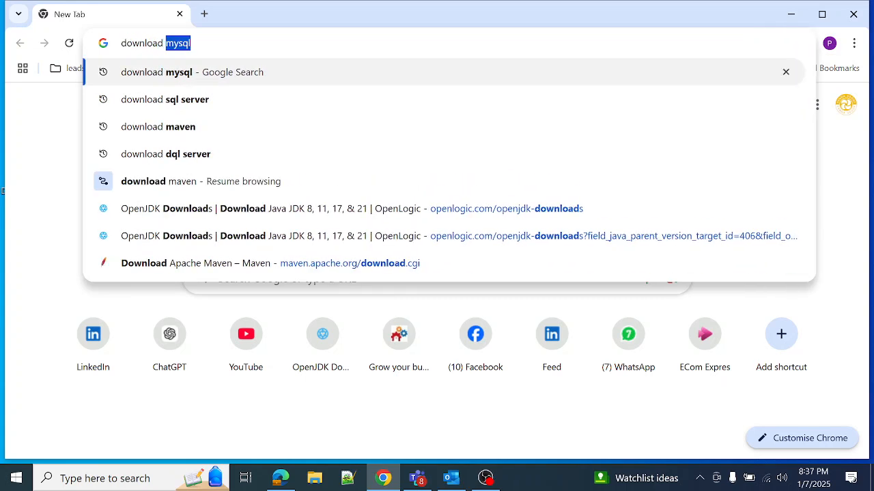
{"action": "type", "text": "sql"}
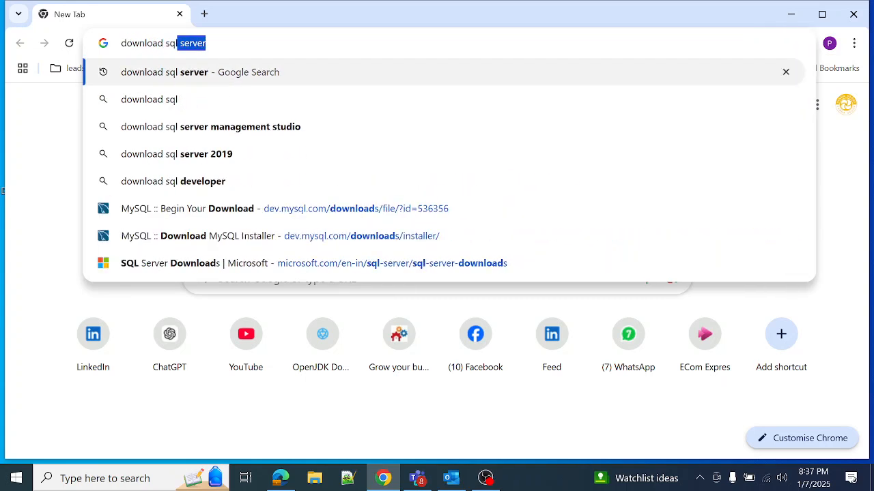
{"action": "type", "text": " server"}
{"action": "key", "text": "Return"}
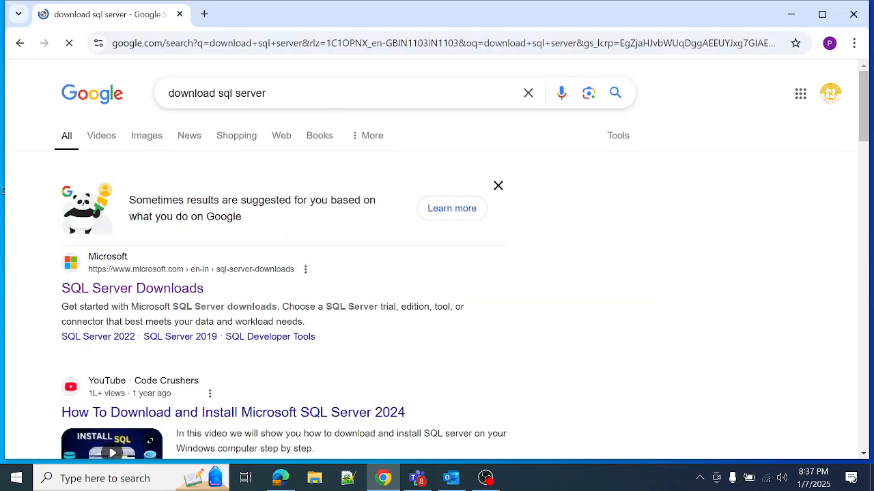
Open Microsoft's SQL Server Downloads page from the search results and look over the free Developer and Express editions.
{"action": "left_click", "coordinate": [128, 293]}
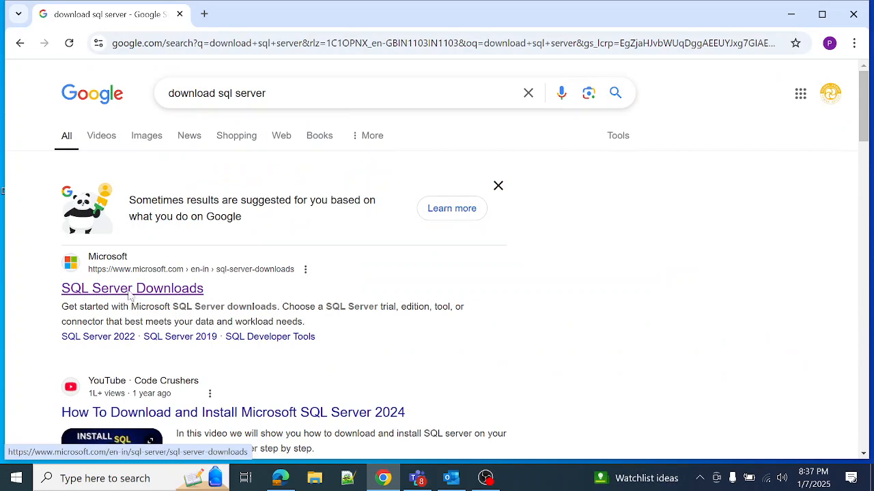
{"action": "scroll", "coordinate": [374, 354], "scroll_direction": "down", "scroll_amount": 6}
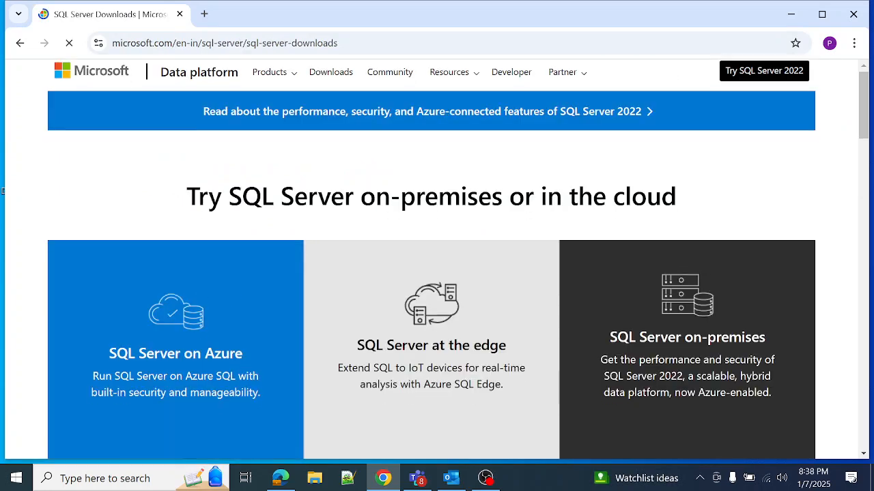
{"action": "scroll", "coordinate": [390, 281], "scroll_direction": "down", "scroll_amount": 3}
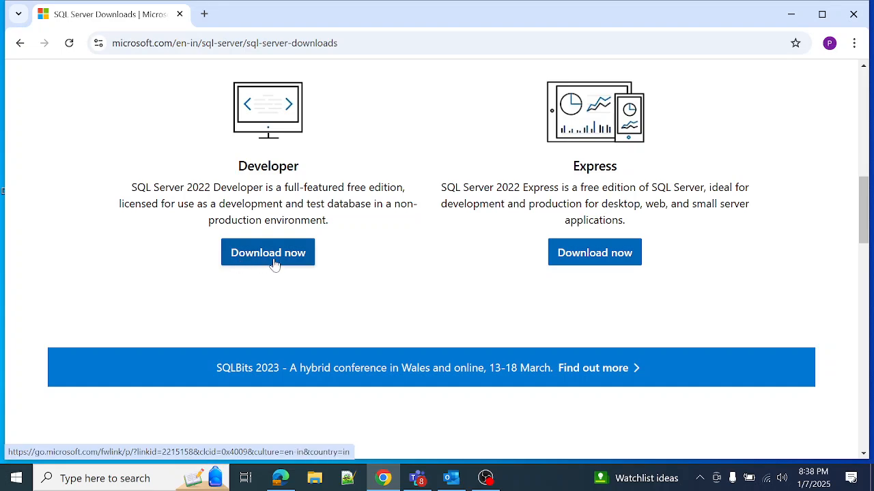
{"action": "scroll", "coordinate": [740, 95], "scroll_direction": "up", "scroll_amount": 3}
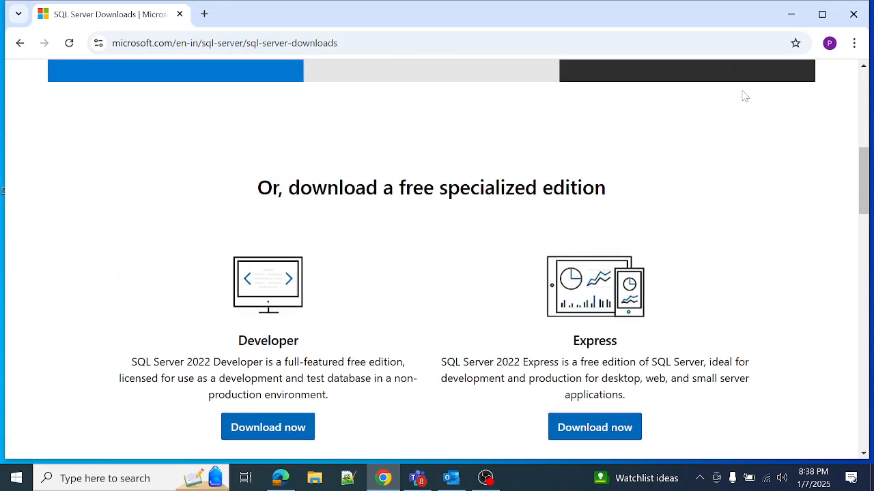
{"action": "scroll", "coordinate": [733, 140], "scroll_direction": "up", "scroll_amount": 5}
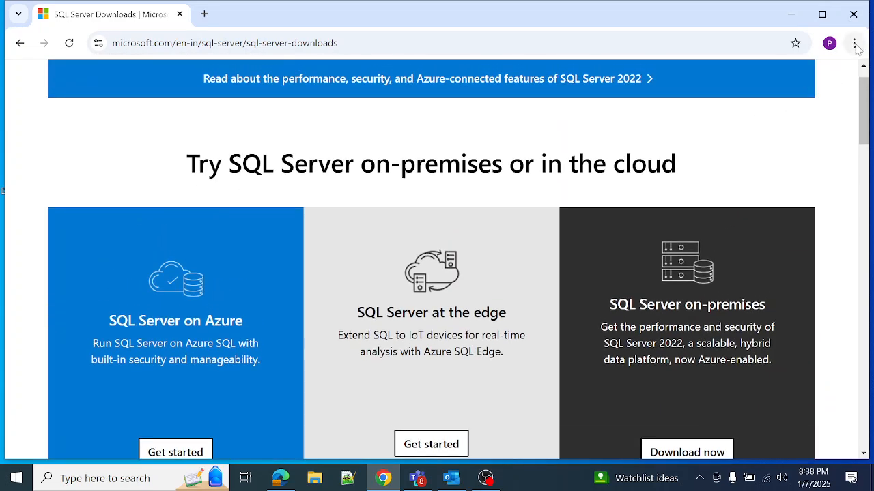
Locate the downloaded SQL2022-SSEI-Dev file through the browser's download history and run it from its folder.
{"action": "left_click", "coordinate": [854, 44]}
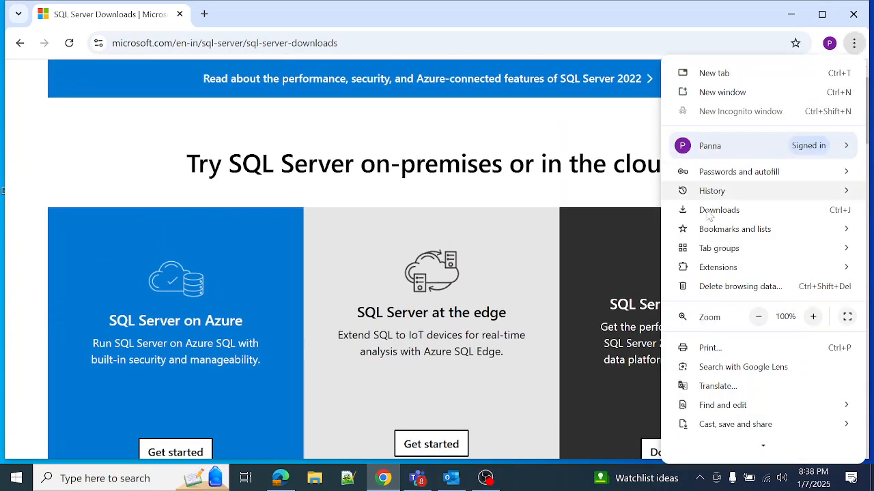
{"action": "left_click", "coordinate": [715, 211]}
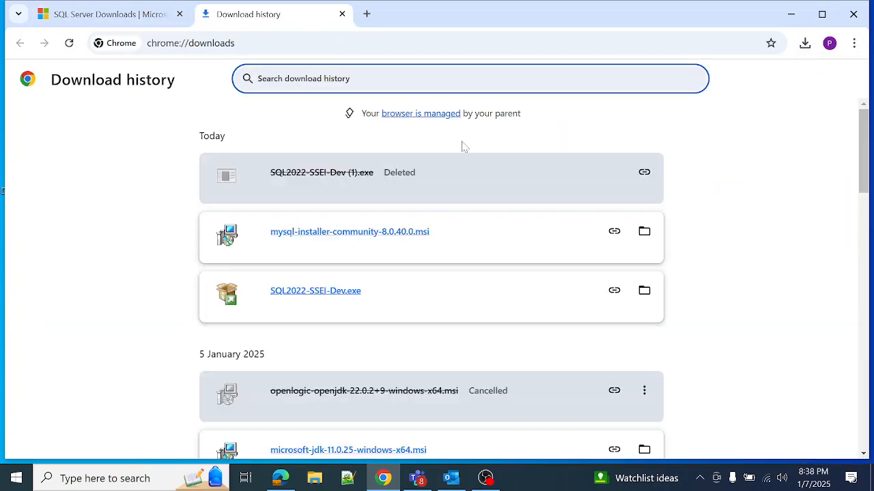
{"action": "left_click", "coordinate": [642, 296]}
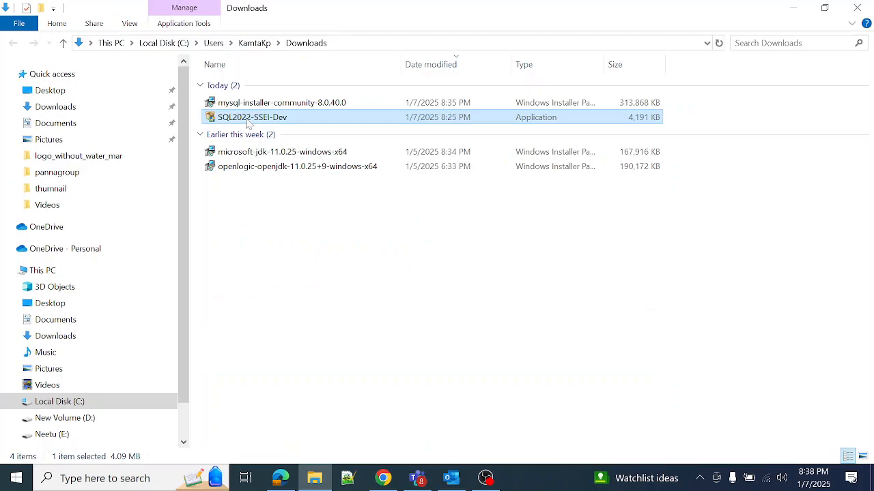
{"action": "double_click", "coordinate": [247, 122]}
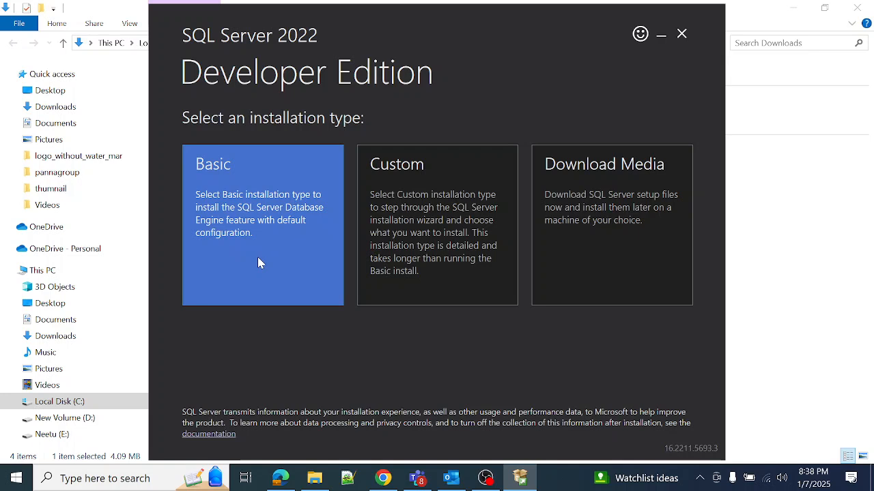
Run the Custom installation type with media location C:\SQL2022, and launch a new SQL Server standalone installation from the Installation Center.
{"action": "left_click", "coordinate": [421, 257]}
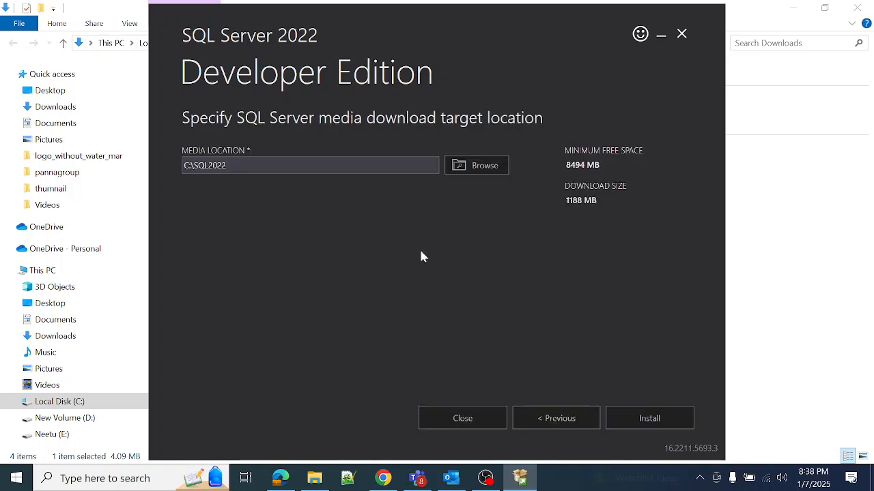
{"action": "left_click", "coordinate": [642, 428]}
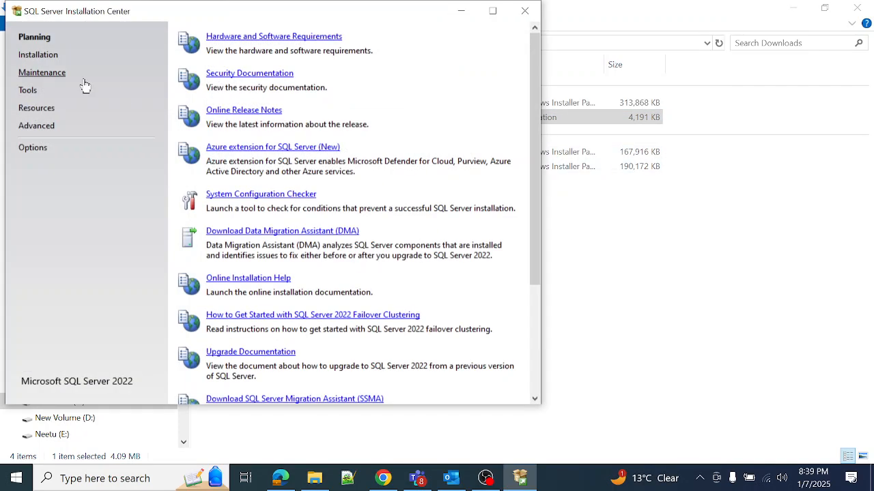
{"action": "left_click", "coordinate": [41, 58]}
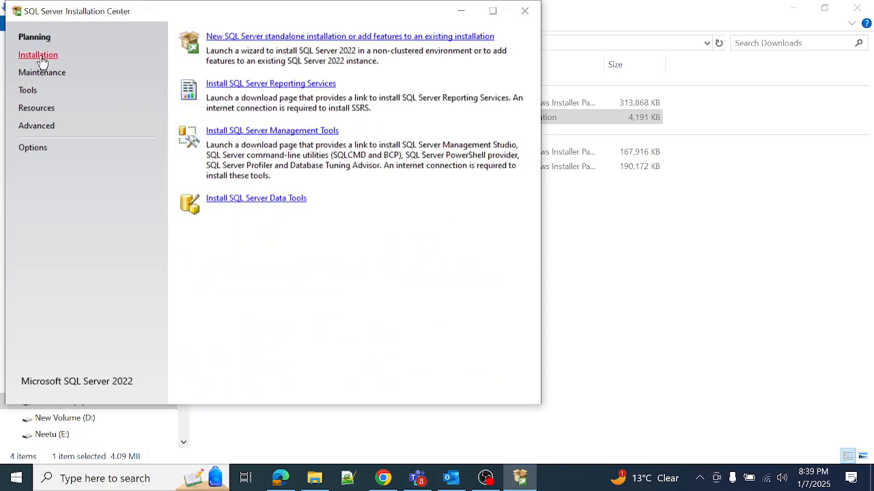
{"action": "left_click", "coordinate": [255, 38]}
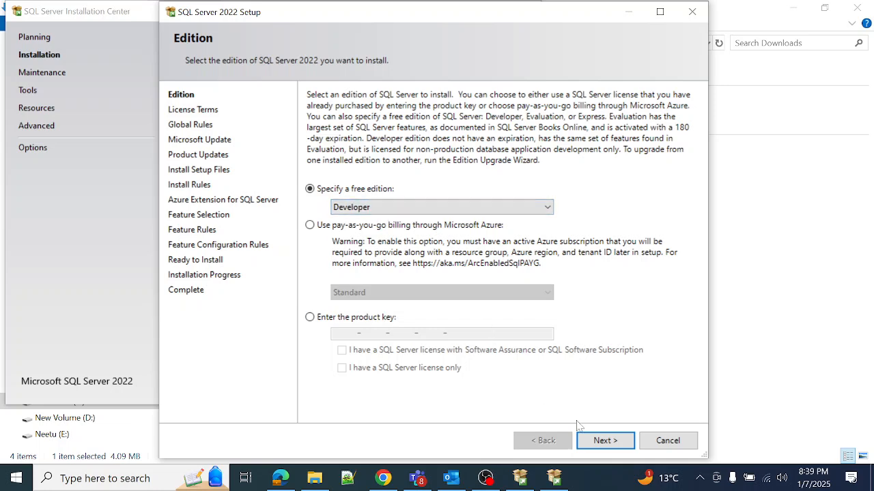
Continue setup with the free Developer edition and accept the license terms.
{"action": "left_click", "coordinate": [591, 447]}
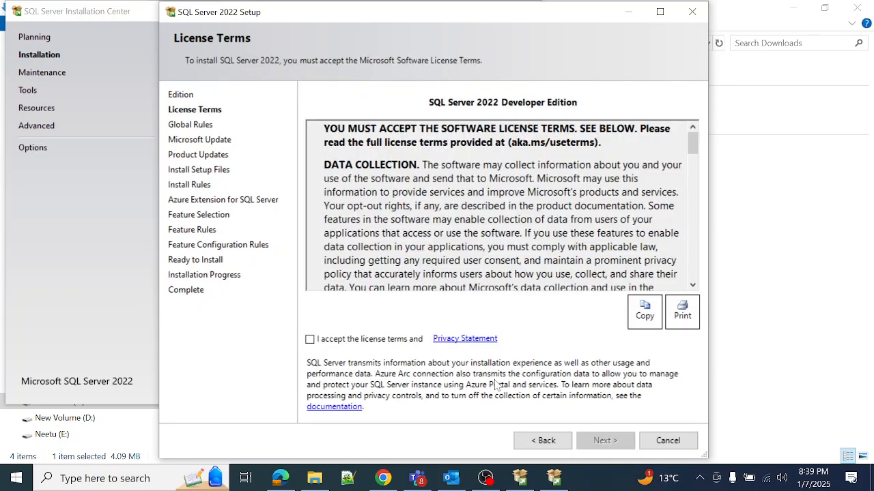
{"action": "left_click", "coordinate": [310, 340]}
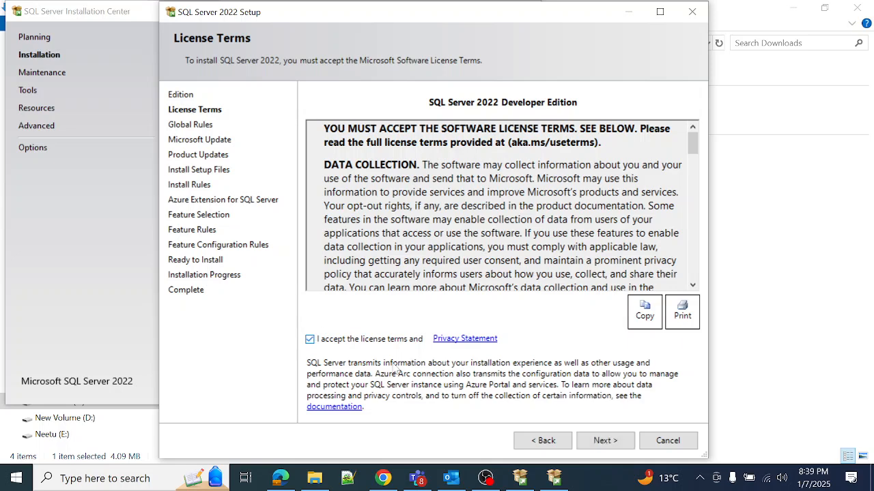
{"action": "left_click", "coordinate": [604, 440]}
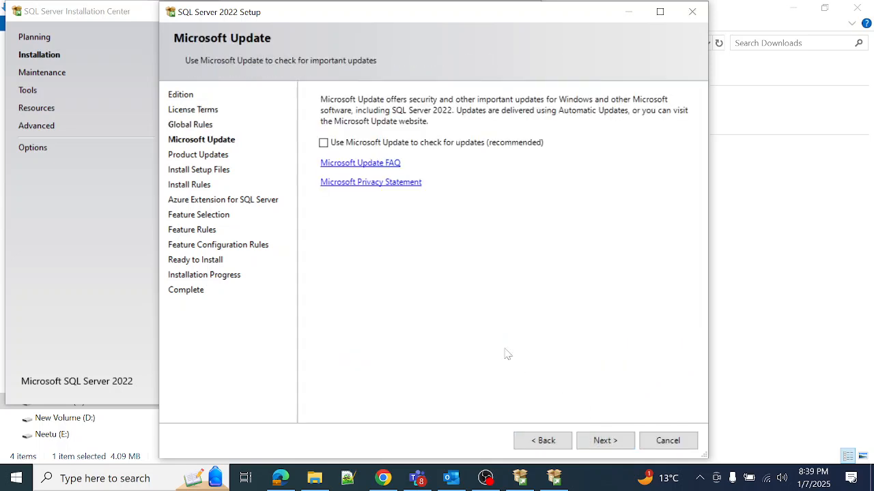
Continue without Microsoft Update, proceed past the install rules, and exclude the Azure Extension for SQL Server.
{"action": "left_click", "coordinate": [604, 441]}
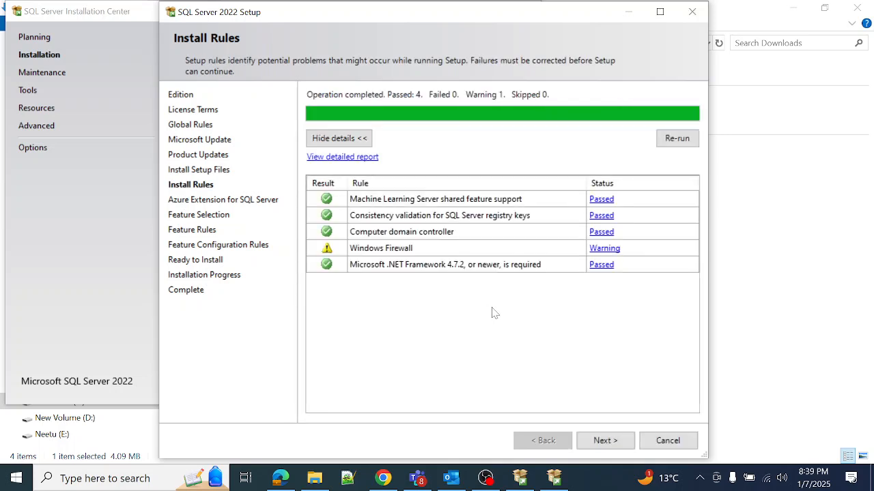
{"action": "left_click", "coordinate": [599, 440]}
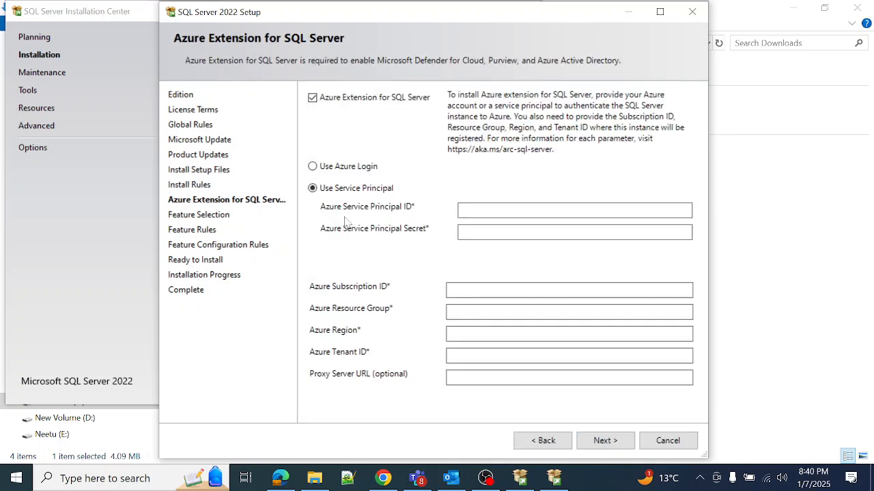
{"action": "left_click", "coordinate": [313, 99]}
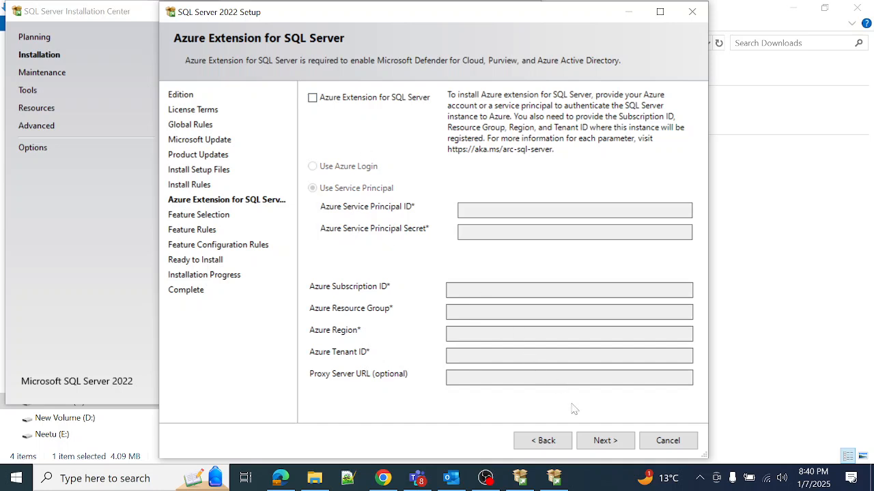
{"action": "left_click", "coordinate": [596, 443]}
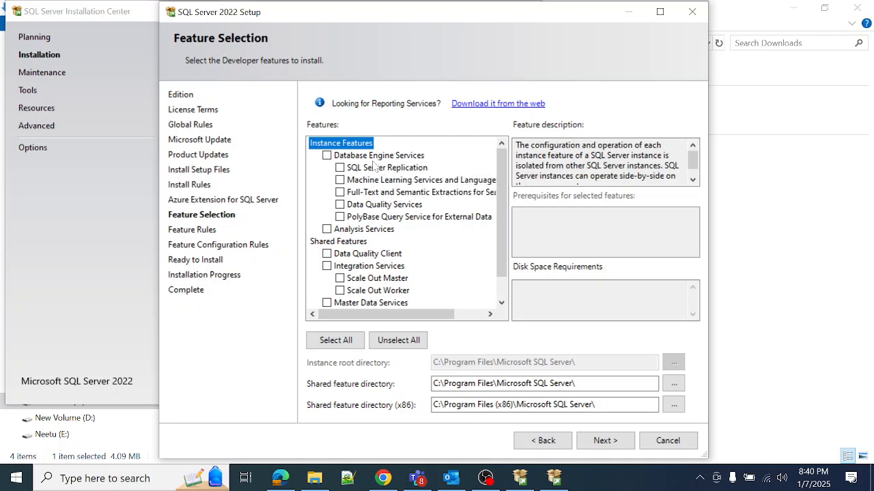
Select the Database Engine Services and Data Quality Client features, keep the default directories, and continue the setup.
{"action": "left_click", "coordinate": [327, 155]}
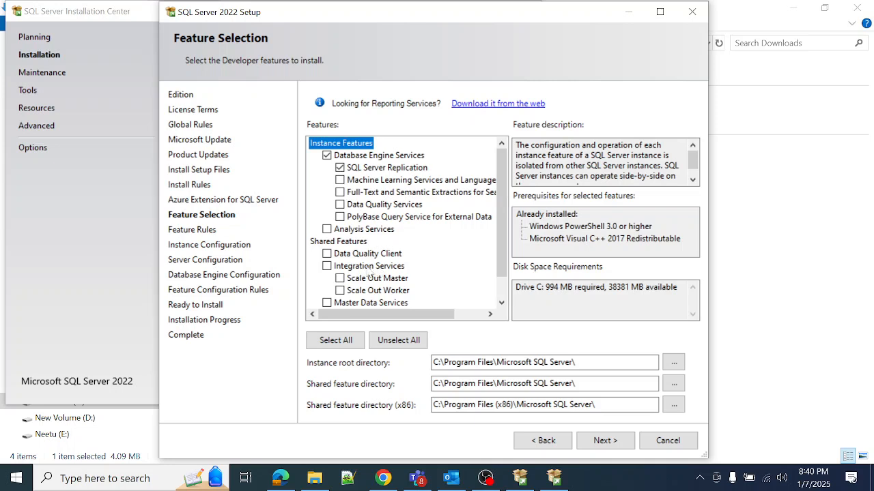
{"action": "left_click", "coordinate": [326, 253]}
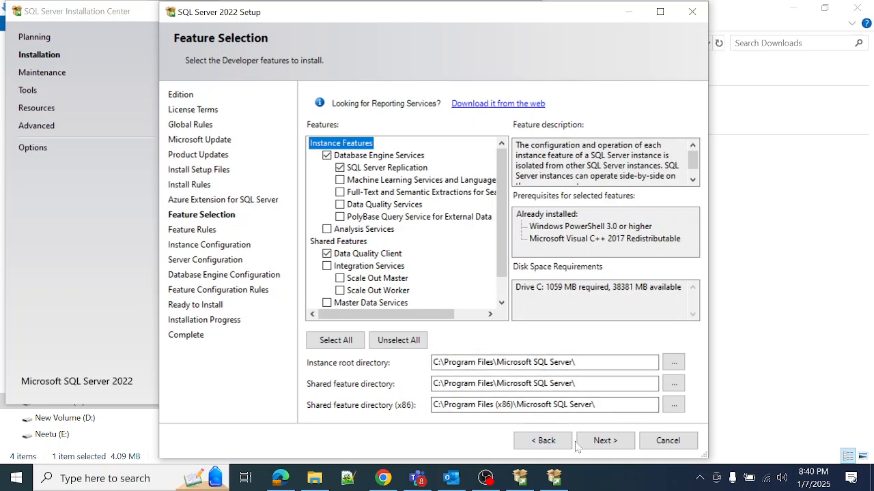
{"action": "left_click", "coordinate": [604, 440]}
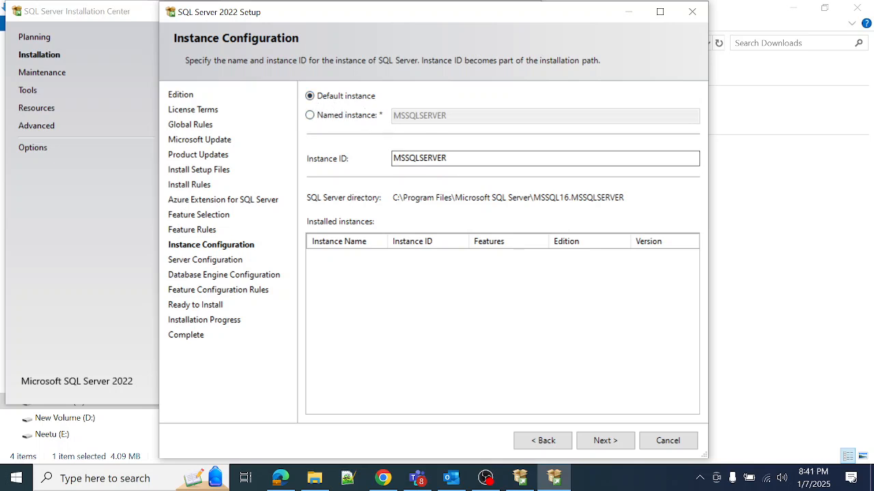
Configure the installation as the default instance with instance ID MSSQLSERVER and continue to the server configuration.
{"action": "left_click", "coordinate": [310, 115]}
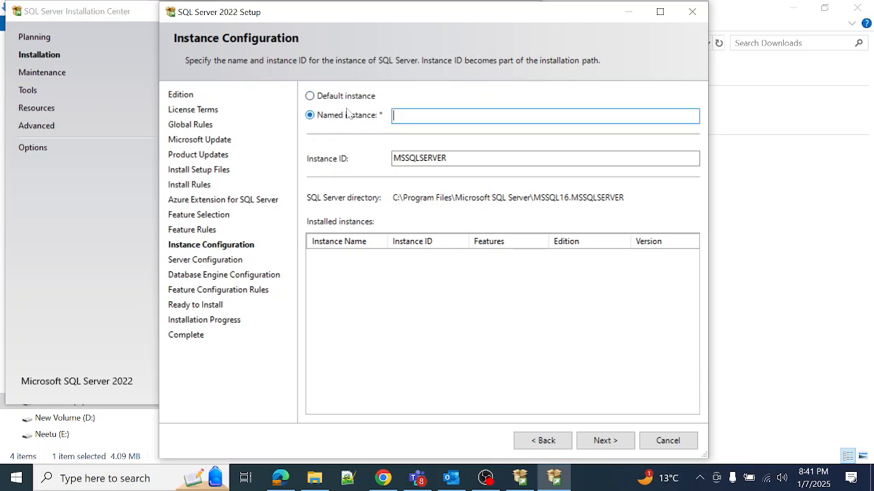
{"action": "left_click", "coordinate": [310, 97]}
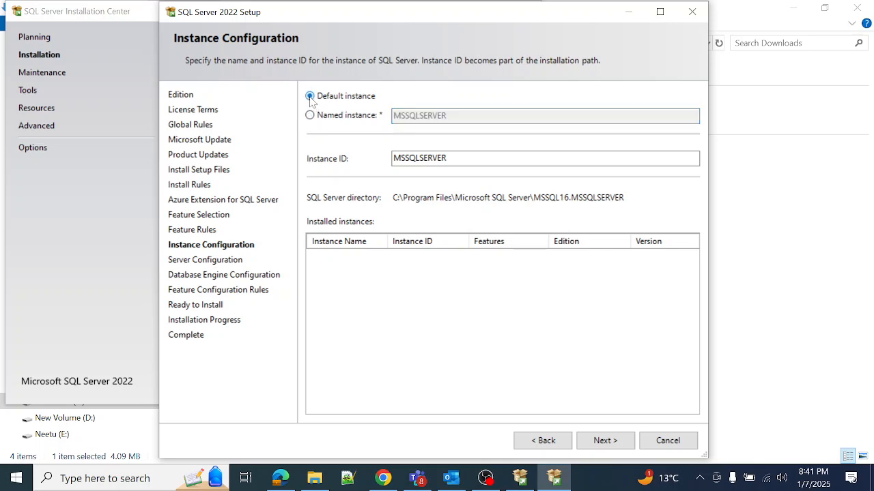
{"action": "left_click", "coordinate": [603, 440]}
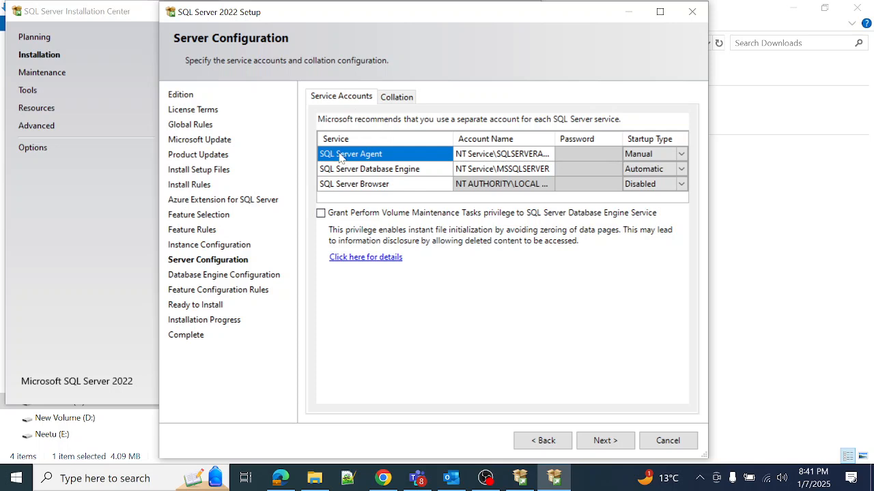
Set the startup type of the SQL Server Agent service to Automatic.
{"action": "left_click", "coordinate": [631, 153]}
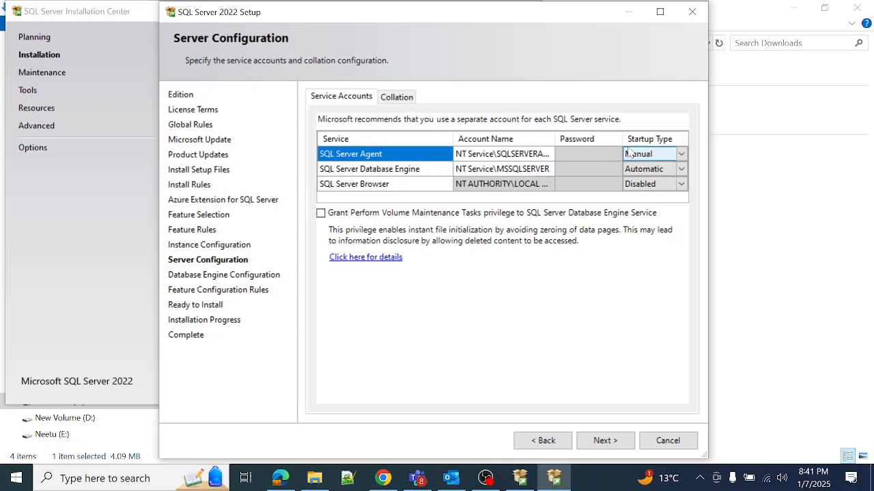
{"action": "left_click", "coordinate": [683, 154]}
{"action": "left_click", "coordinate": [653, 169]}
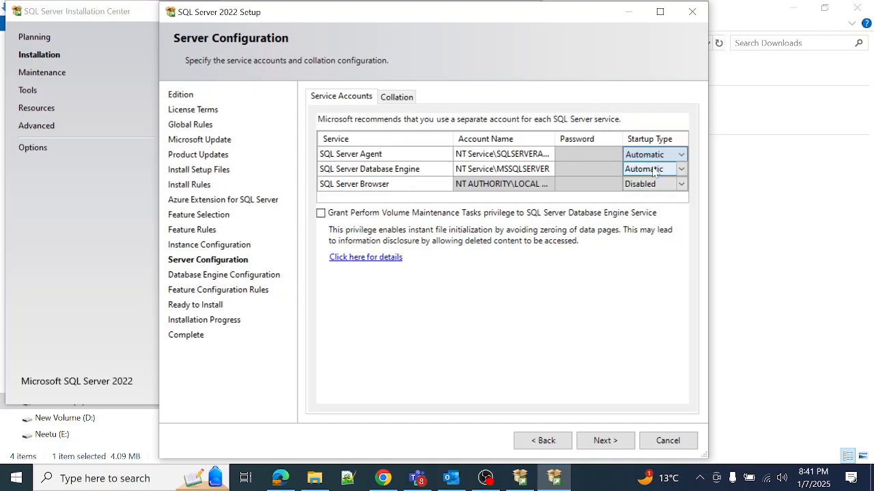
Set the startup type of the SQL Server Browser service to Automatic and continue to the database engine configuration.
{"action": "left_click", "coordinate": [668, 183]}
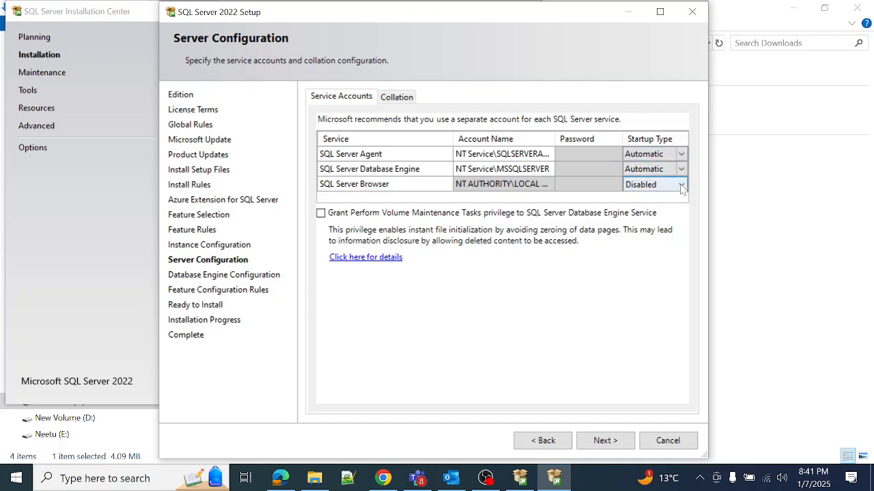
{"action": "left_click", "coordinate": [681, 185]}
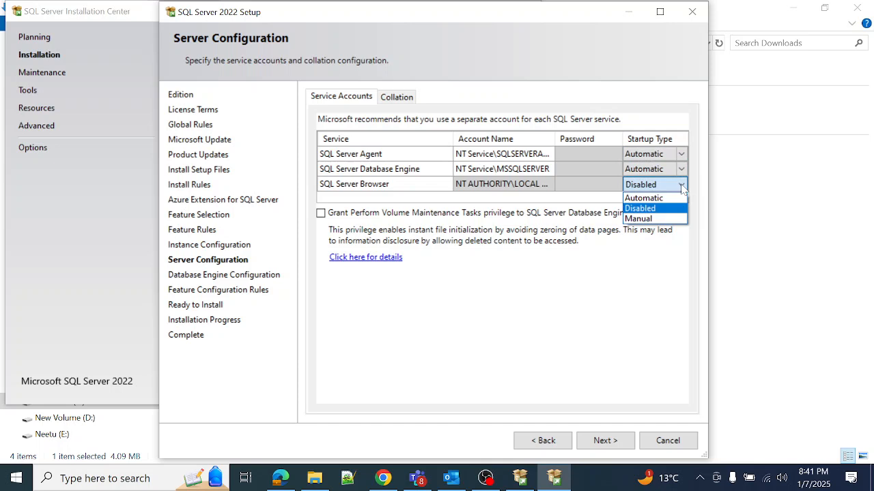
{"action": "left_click", "coordinate": [643, 198]}
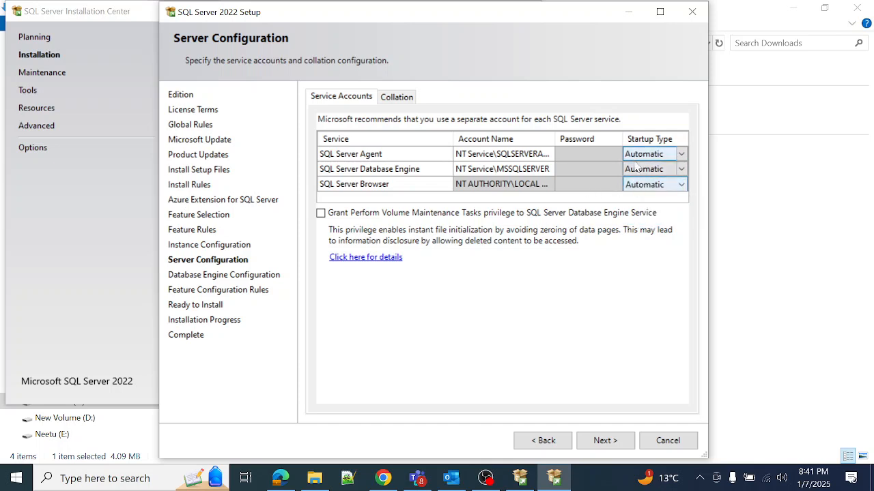
{"action": "left_click", "coordinate": [593, 440]}
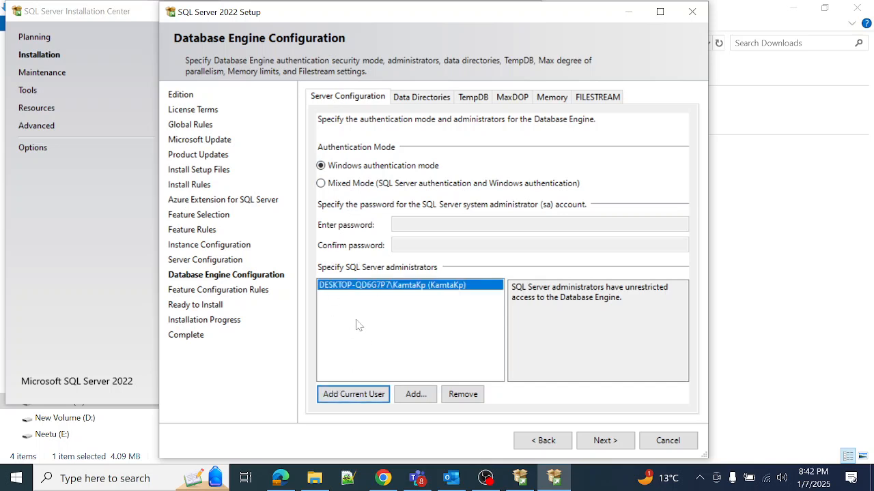
Choose Mixed Mode authentication, then enter and confirm the password for the system administrator (sa) account.
{"action": "left_click", "coordinate": [321, 184]}
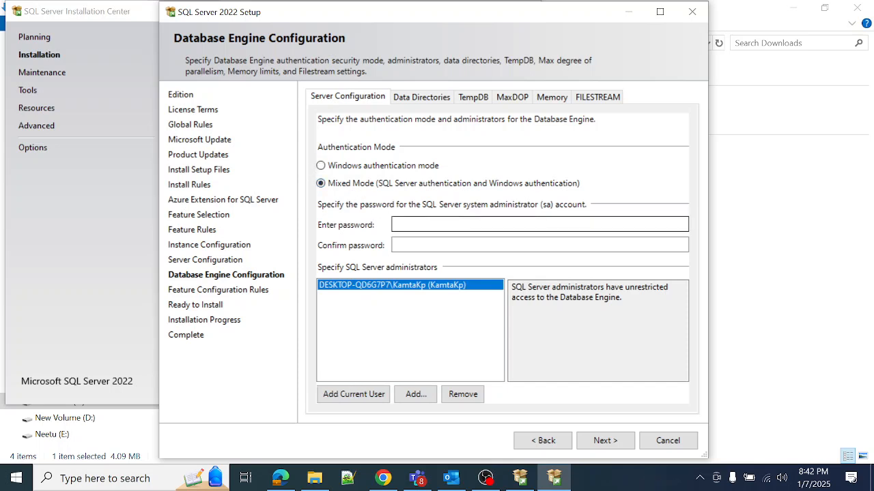
{"action": "left_click", "coordinate": [426, 224]}
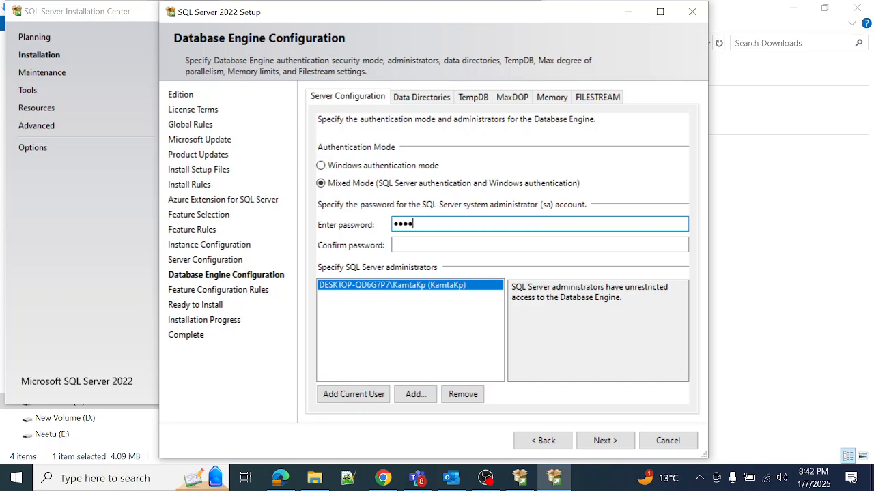
{"action": "type", "text": "••"}
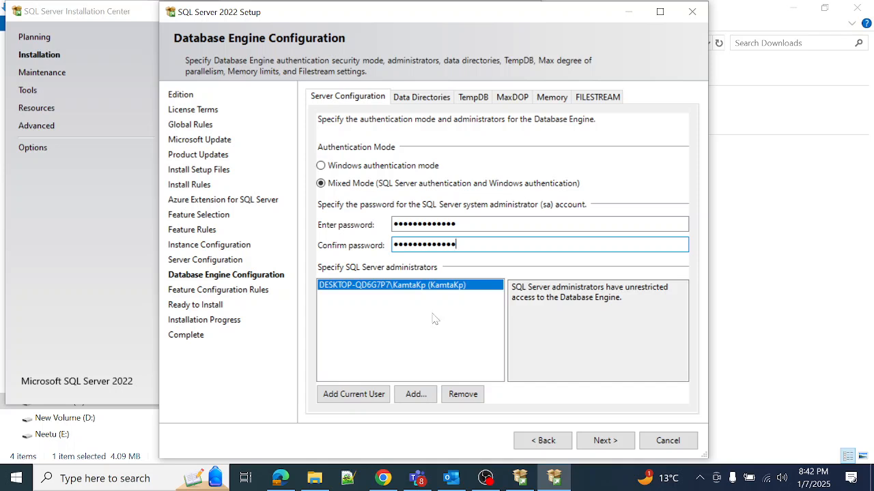
Find the local Admin account in the advanced user search and add it to the SQL Server administrators.
{"action": "left_click", "coordinate": [414, 399]}
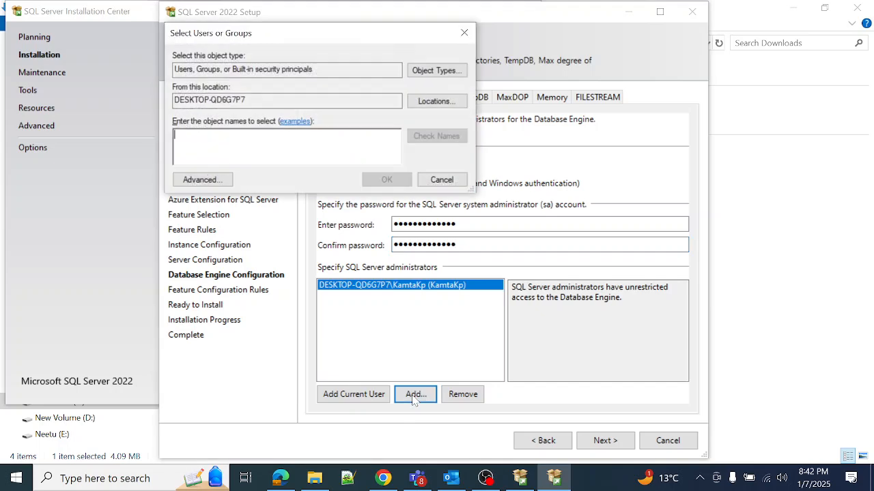
{"action": "left_click", "coordinate": [204, 180]}
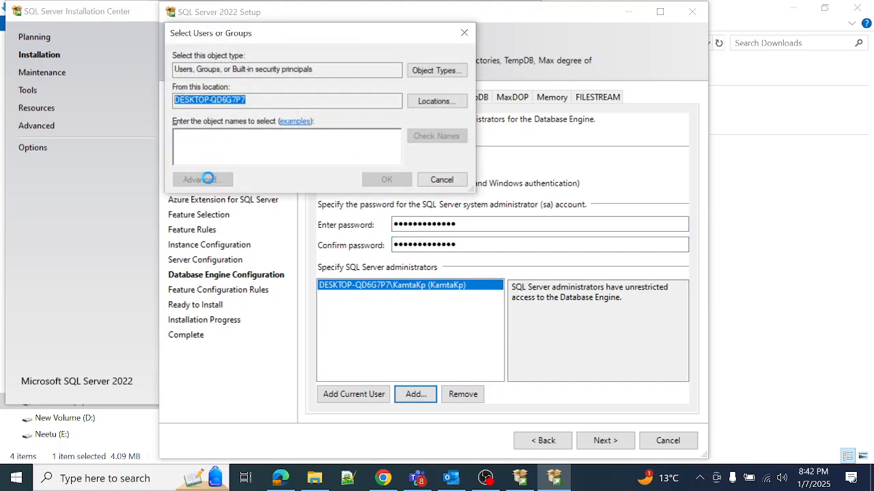
{"action": "left_click", "coordinate": [466, 186]}
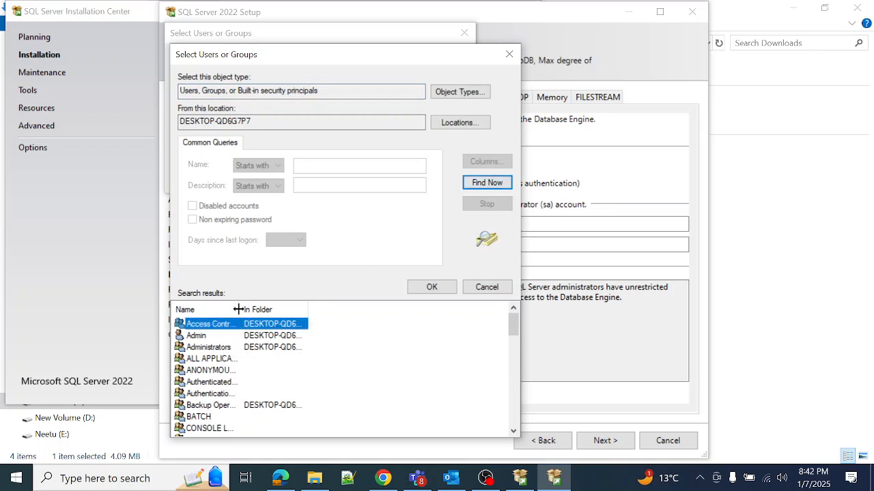
{"action": "left_click_drag", "start_coordinate": [238, 309], "coordinate": [279, 318]}
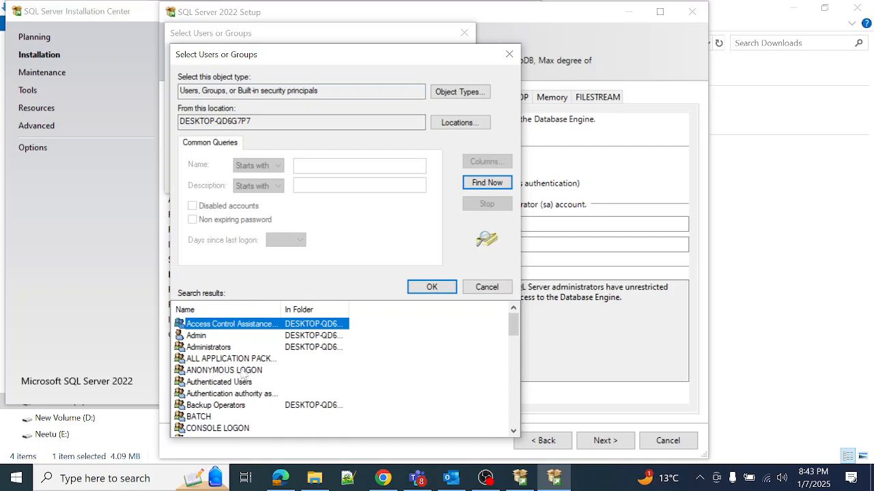
{"action": "scroll", "coordinate": [276, 361], "scroll_direction": "down", "scroll_amount": 1}
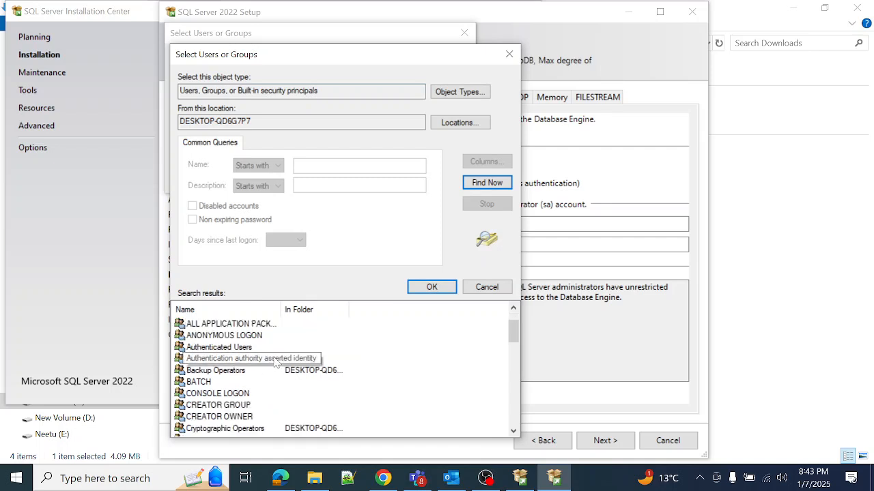
{"action": "scroll", "coordinate": [277, 362], "scroll_direction": "up", "scroll_amount": 1}
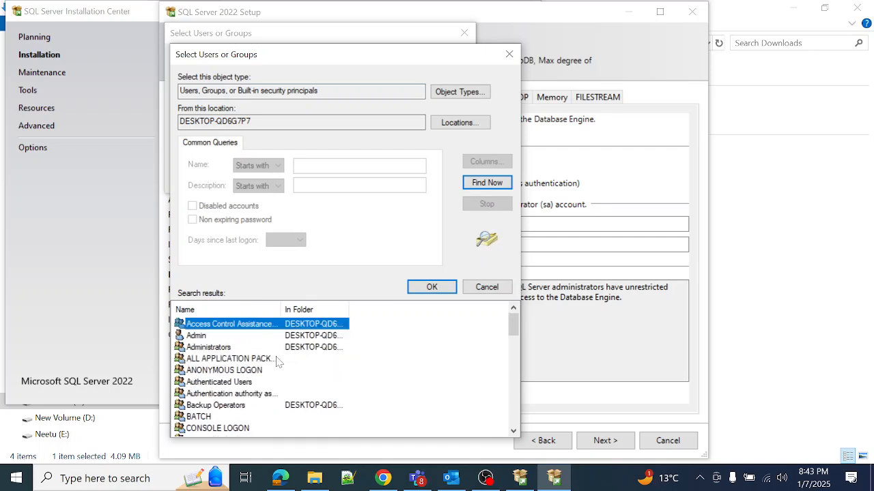
{"action": "left_click", "coordinate": [197, 336]}
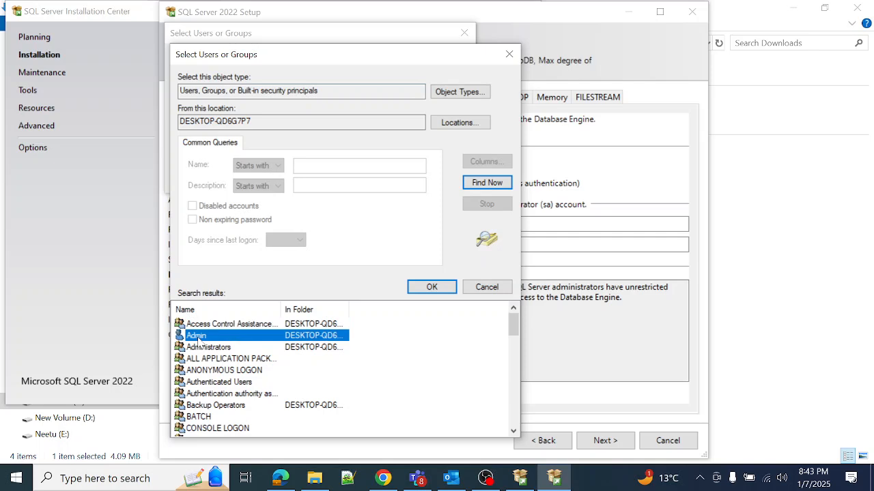
{"action": "left_click", "coordinate": [432, 288]}
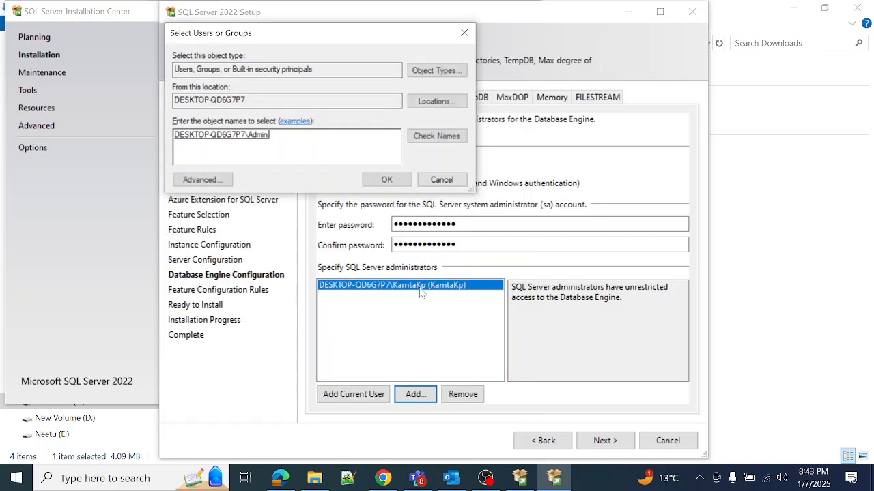
{"action": "left_click", "coordinate": [392, 181]}
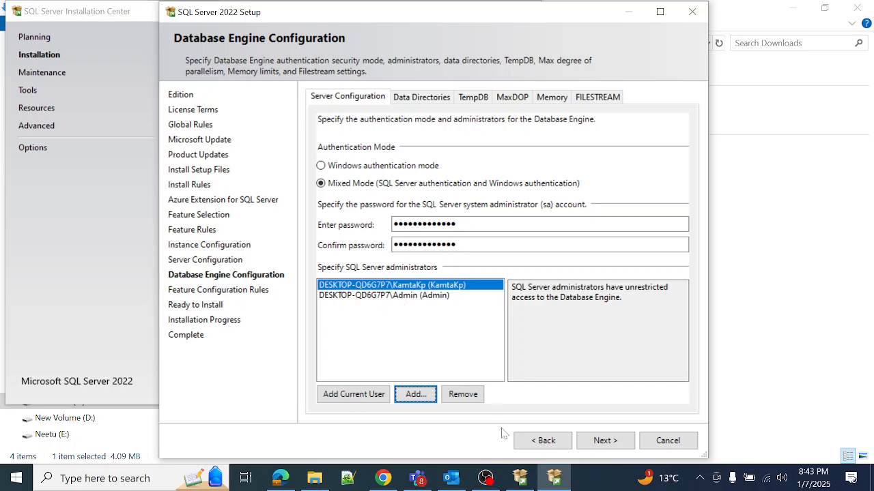
Continue to the Ready to Install page, review the whole installation summary, and start the installation.
{"action": "left_click", "coordinate": [603, 441]}
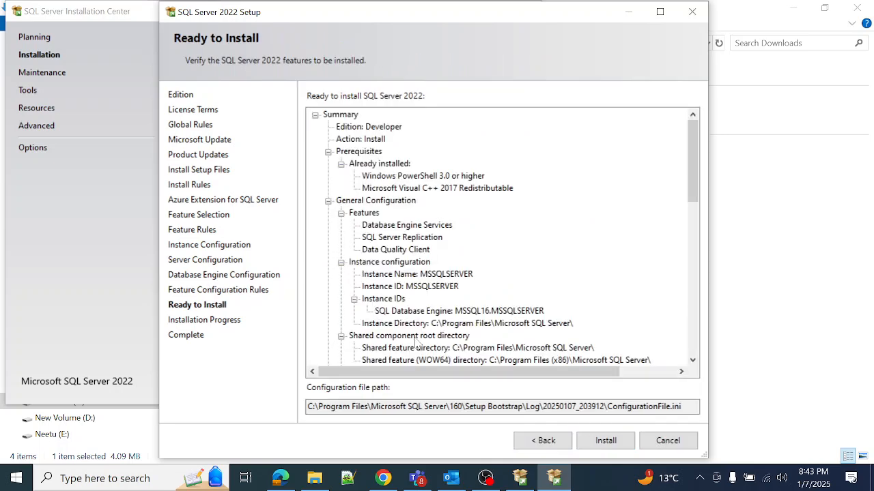
{"action": "scroll", "coordinate": [401, 280], "scroll_direction": "down", "scroll_amount": 15}
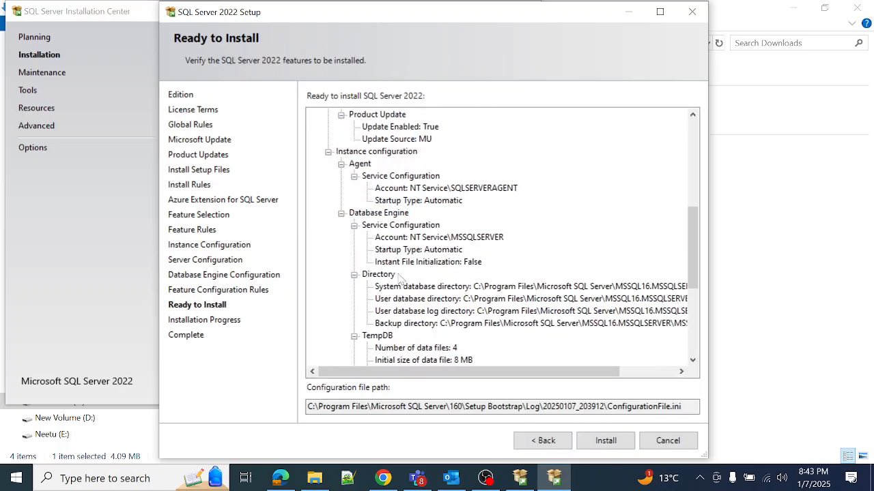
{"action": "scroll", "coordinate": [401, 279], "scroll_direction": "down", "scroll_amount": 1}
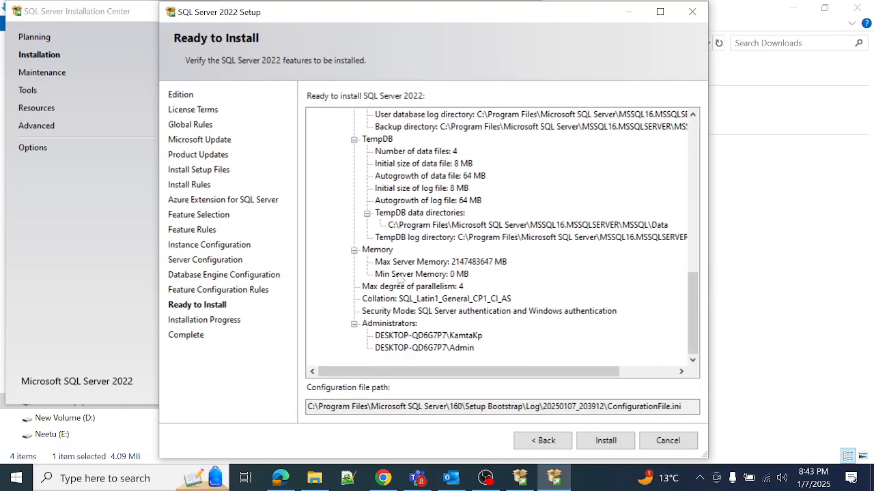
{"action": "left_click", "coordinate": [601, 440]}
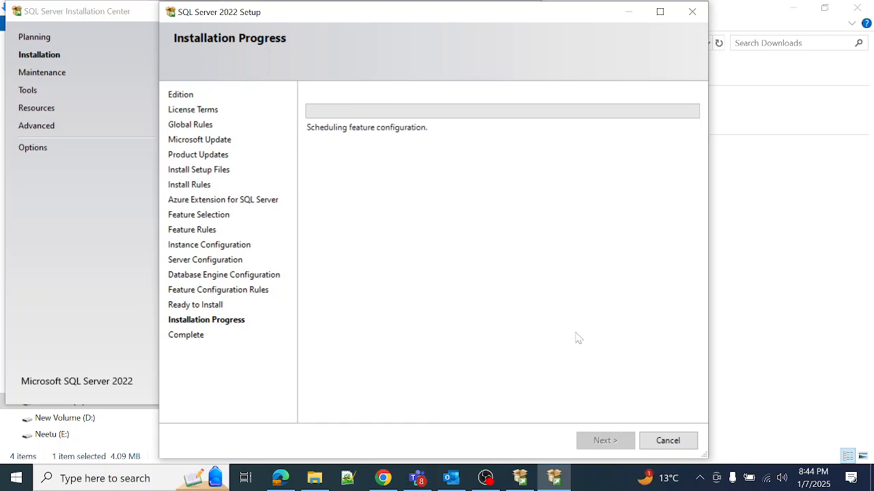
Switch to Chrome and search the web for "download ssms" in a new tab.
{"action": "left_click", "coordinate": [764, 479]}
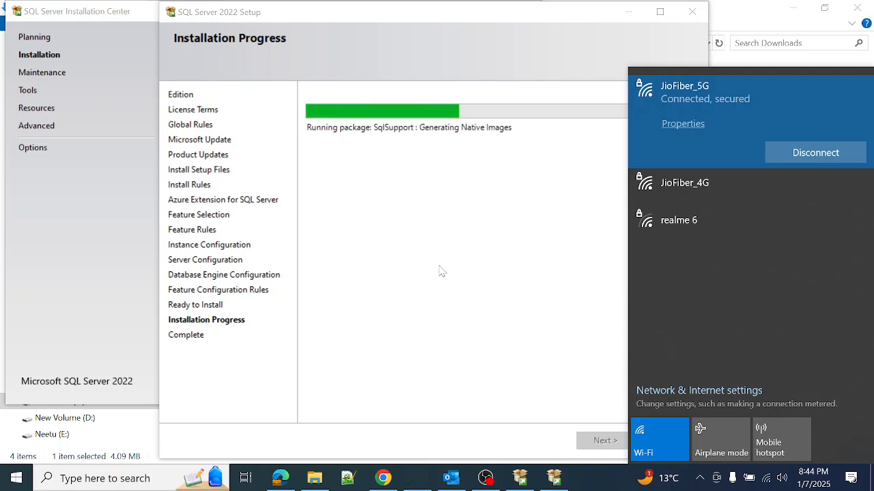
{"action": "left_click", "coordinate": [393, 410]}
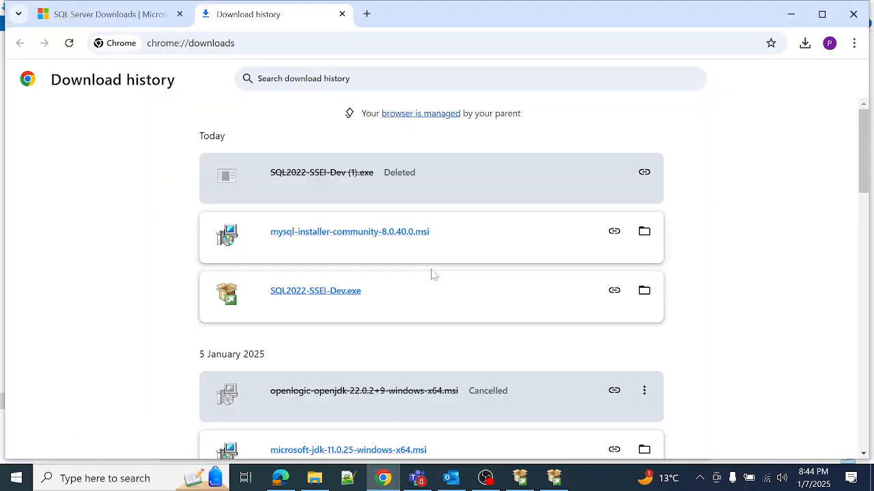
{"action": "left_click", "coordinate": [367, 14]}
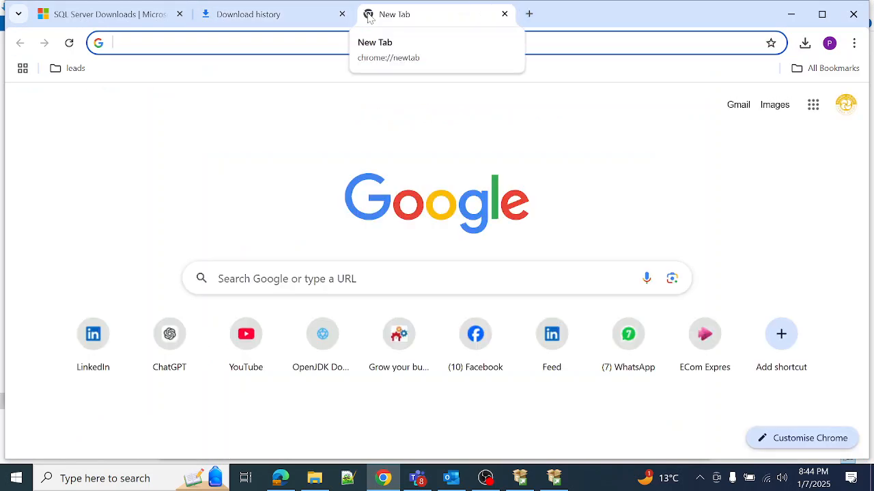
{"action": "type", "text": "downl"}
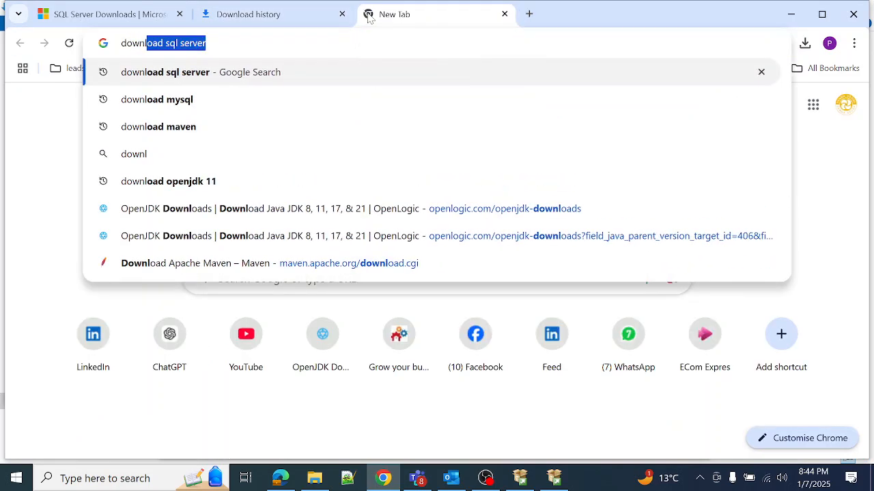
{"action": "type", "text": "oad ssm"}
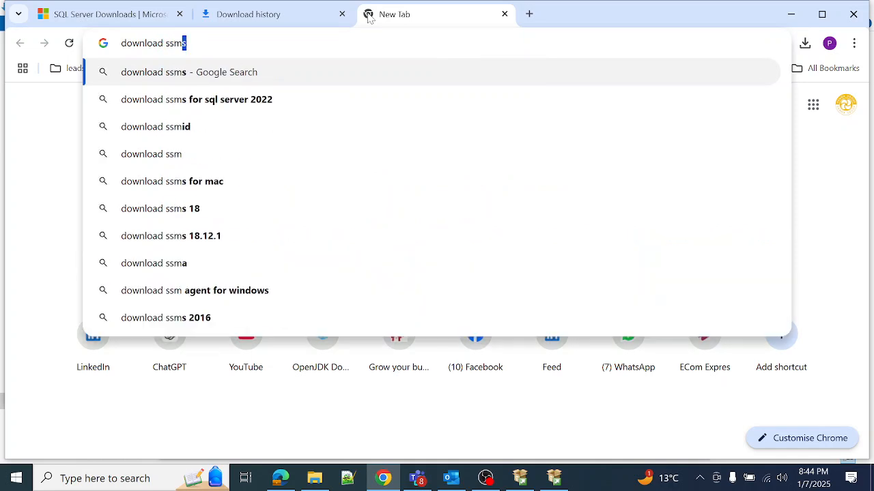
{"action": "type", "text": "s"}
{"action": "key", "text": "Return"}
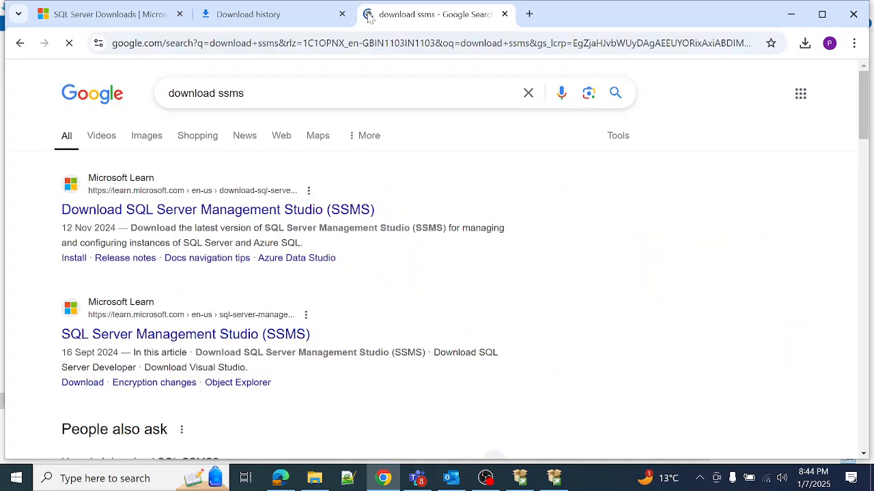
Open the Microsoft Learn page for downloading SSMS and download SQL Server Management Studio (SSMS) 20.2.
{"action": "left_click", "coordinate": [172, 215]}
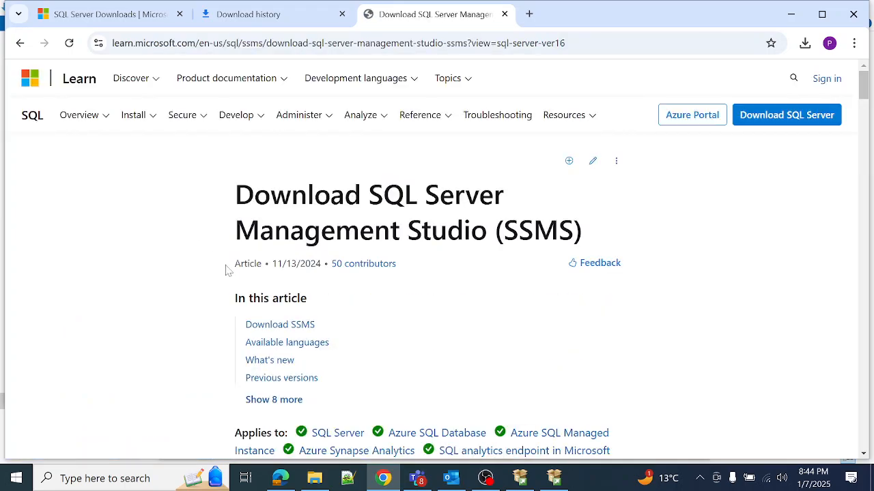
{"action": "scroll", "coordinate": [437, 273], "scroll_direction": "down", "scroll_amount": 6}
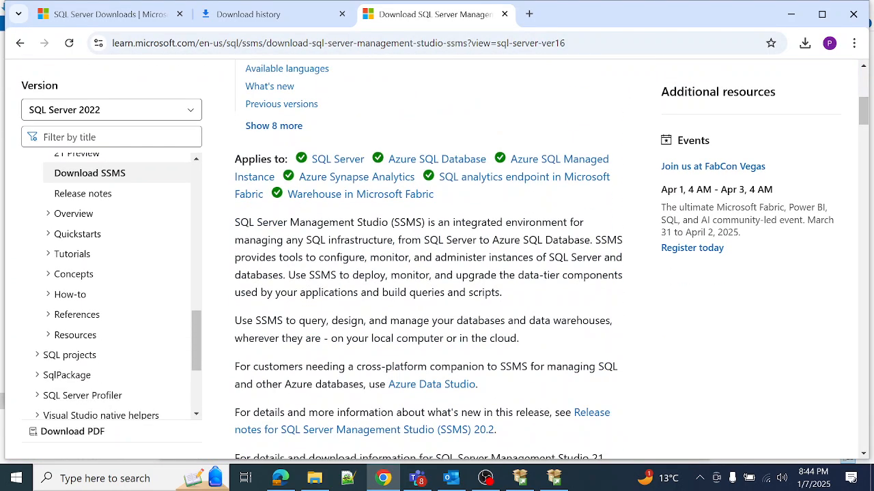
{"action": "scroll", "coordinate": [282, 285], "scroll_direction": "down", "scroll_amount": 2}
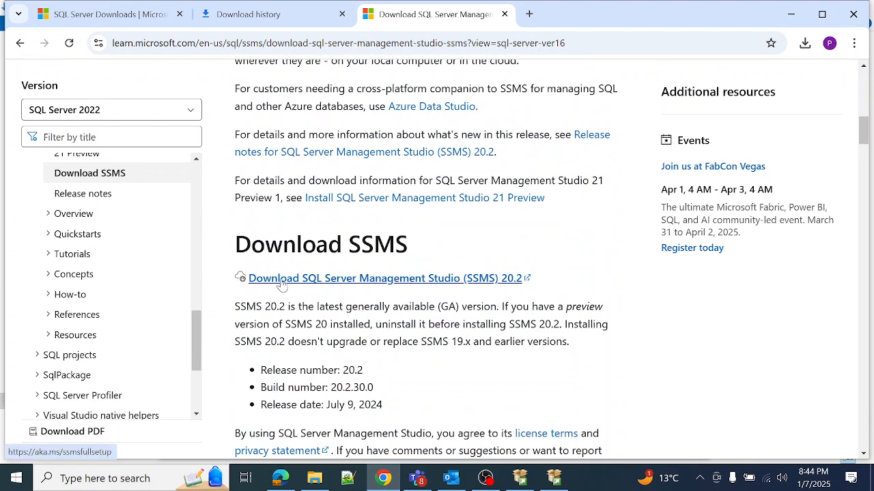
{"action": "left_click", "coordinate": [296, 285]}
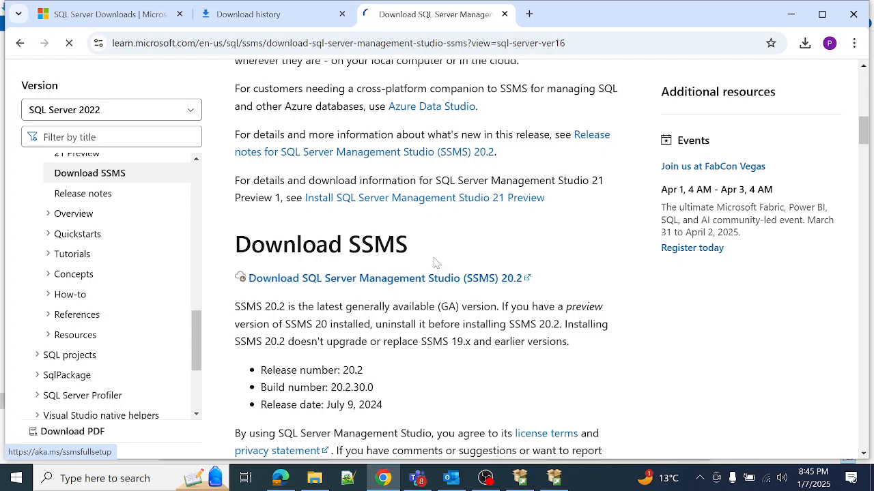
Check the progress of the SSMS-Setup-ENU.exe download and the SQL Server 2022 Setup installation, and maximize the setup window.
{"action": "left_click", "coordinate": [805, 44]}
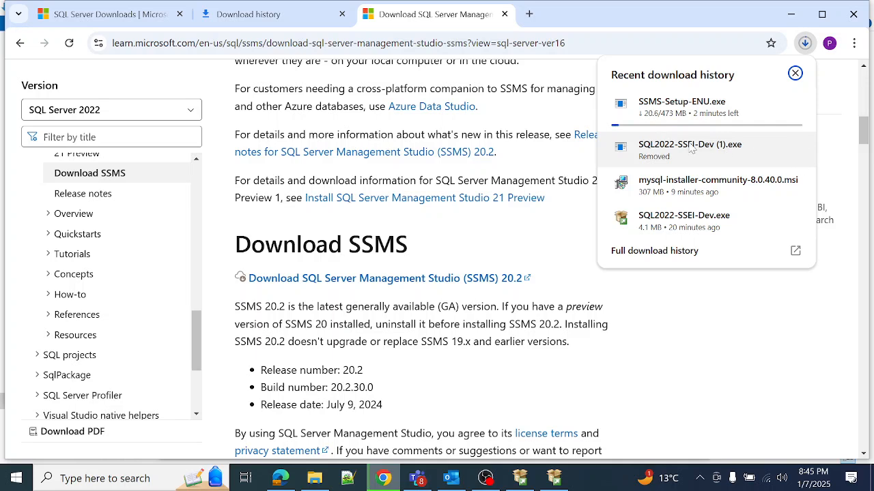
{"action": "mouse_move", "coordinate": [754, 122]}
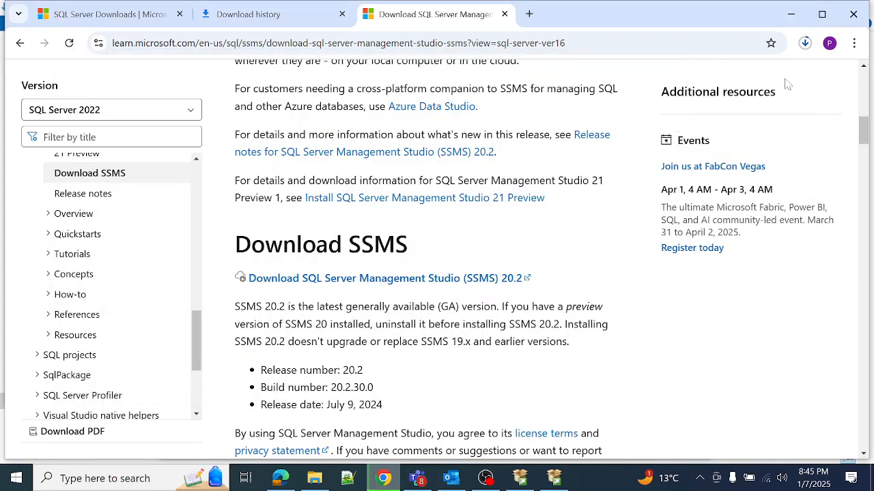
{"action": "left_click", "coordinate": [804, 43]}
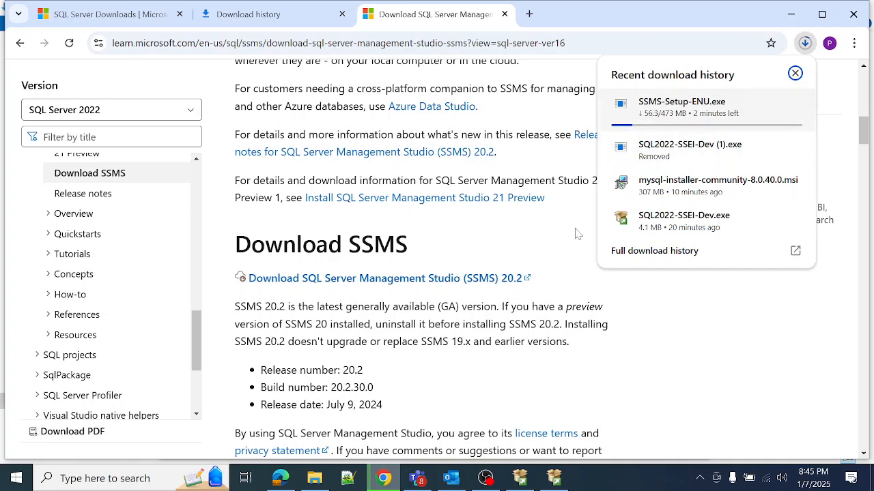
{"action": "left_click", "coordinate": [554, 486]}
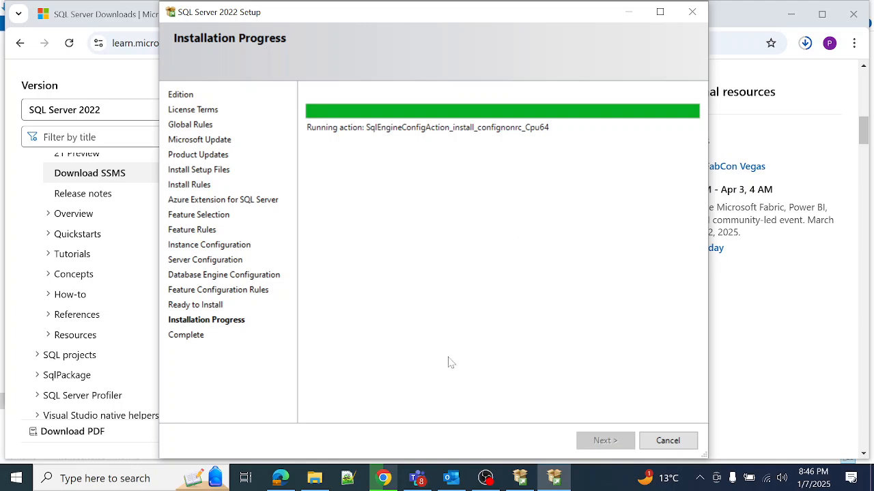
{"action": "left_click", "coordinate": [806, 44]}
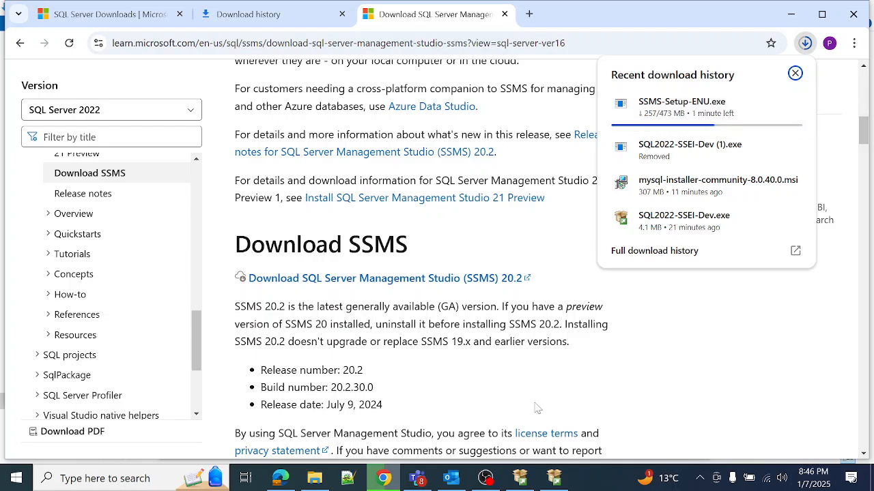
{"action": "left_click", "coordinate": [554, 480]}
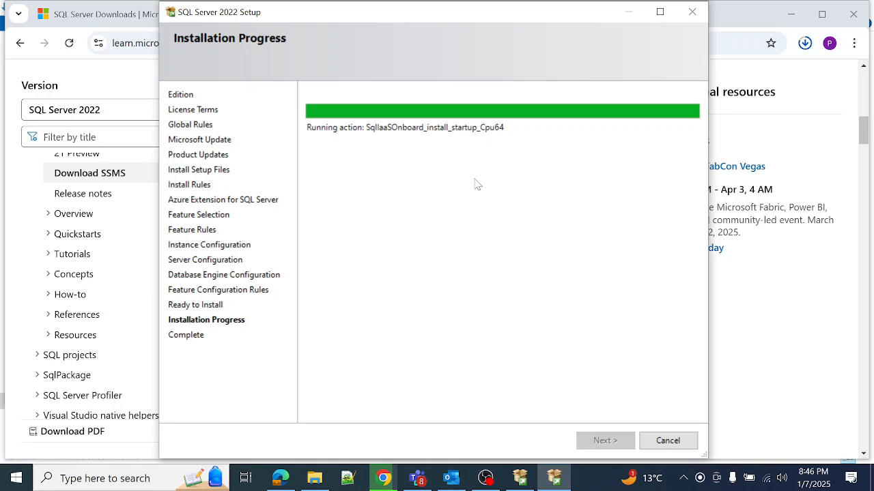
{"action": "left_click", "coordinate": [660, 12]}
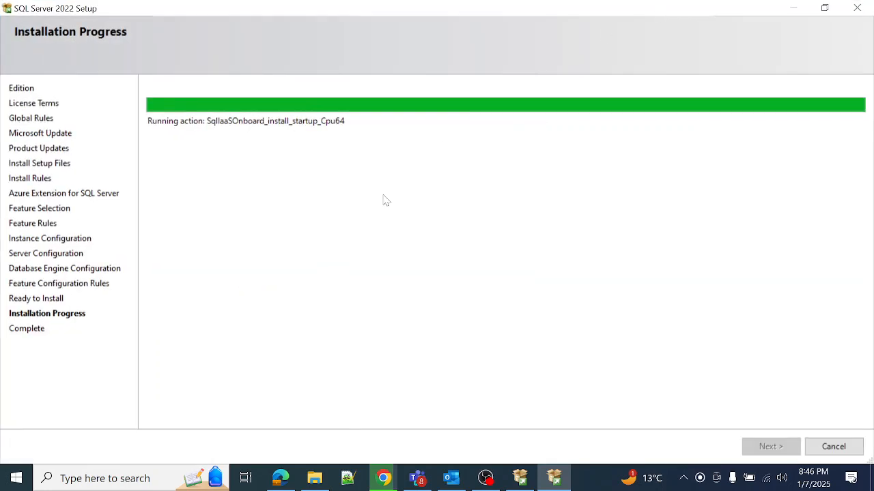